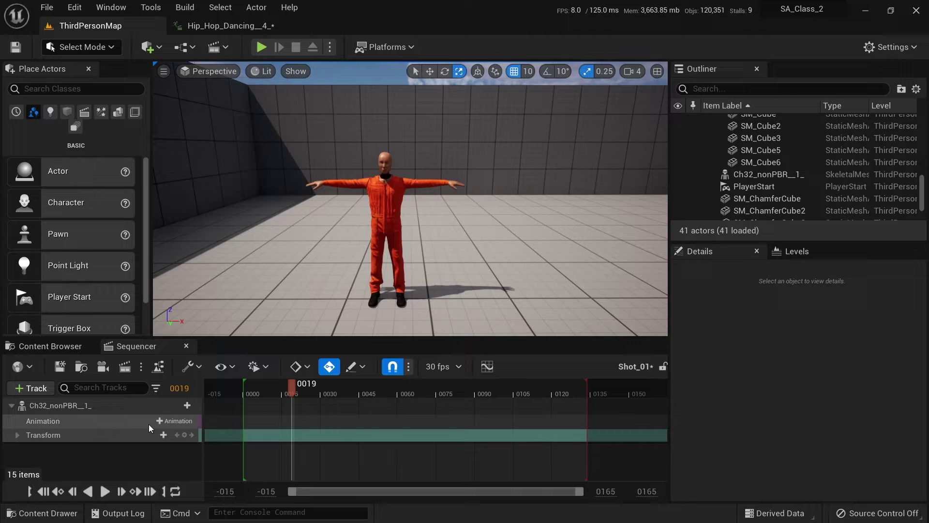
- Add Hip_Hop_Dancing__4_ to the character's Animation track at frame 0 and preview it playing
left_click(174, 421)
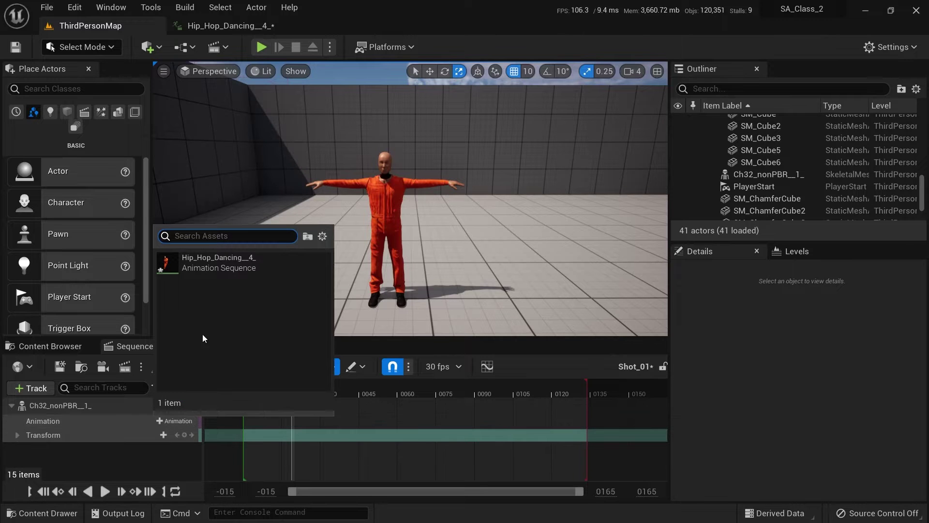
left_click(204, 263)
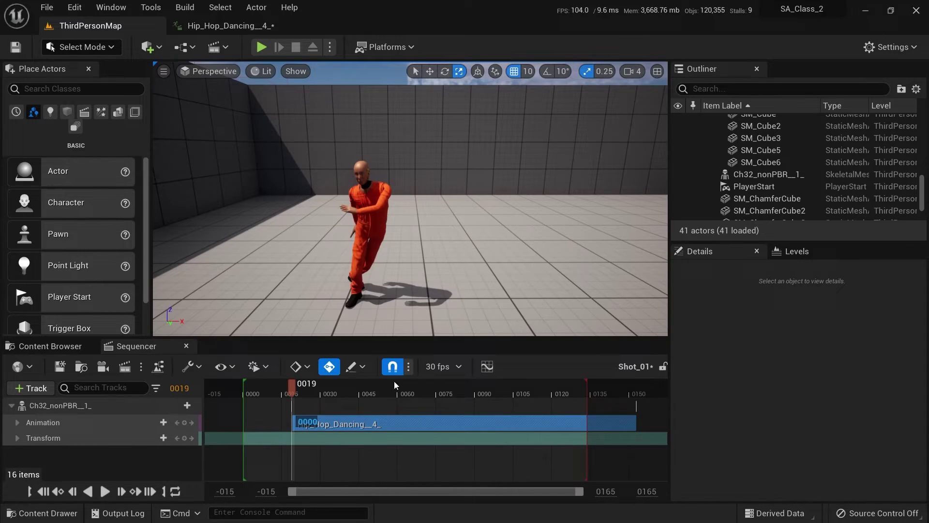
left_click(106, 492)
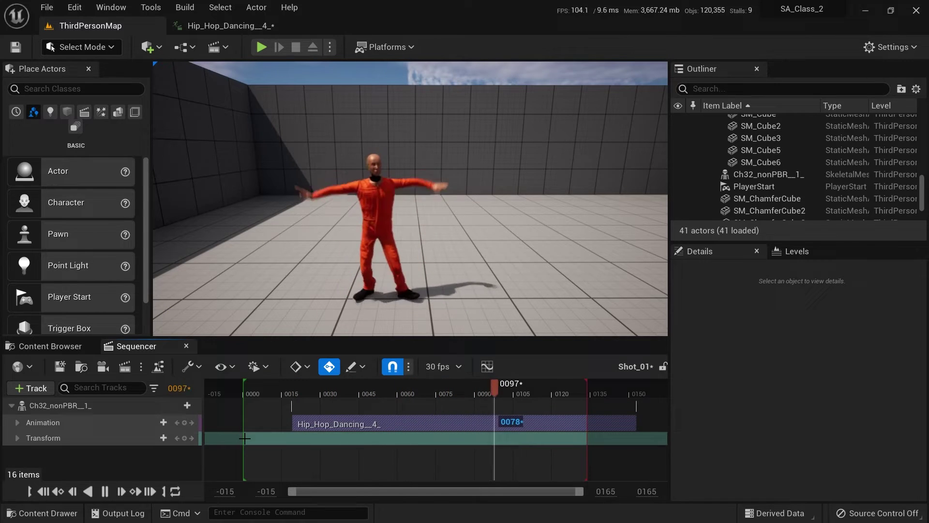
left_click_drag(414, 422, 364, 423)
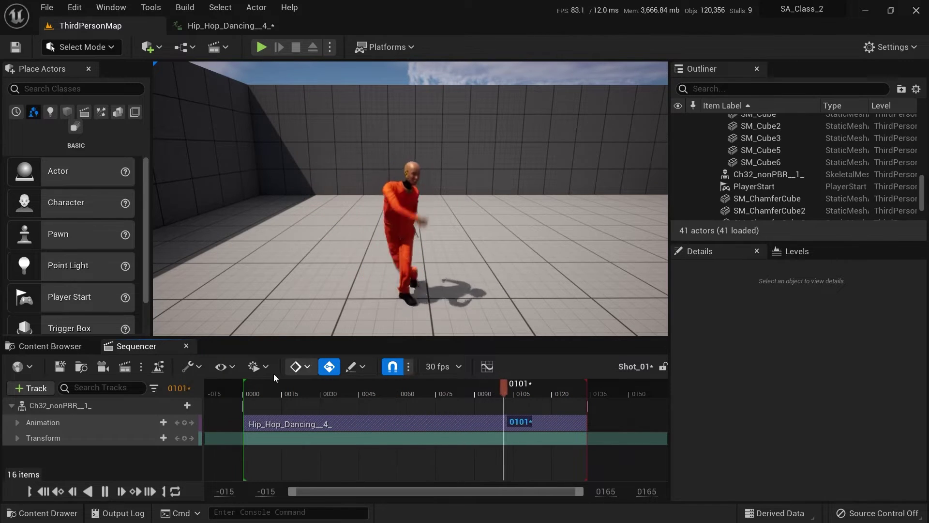
left_click(104, 492)
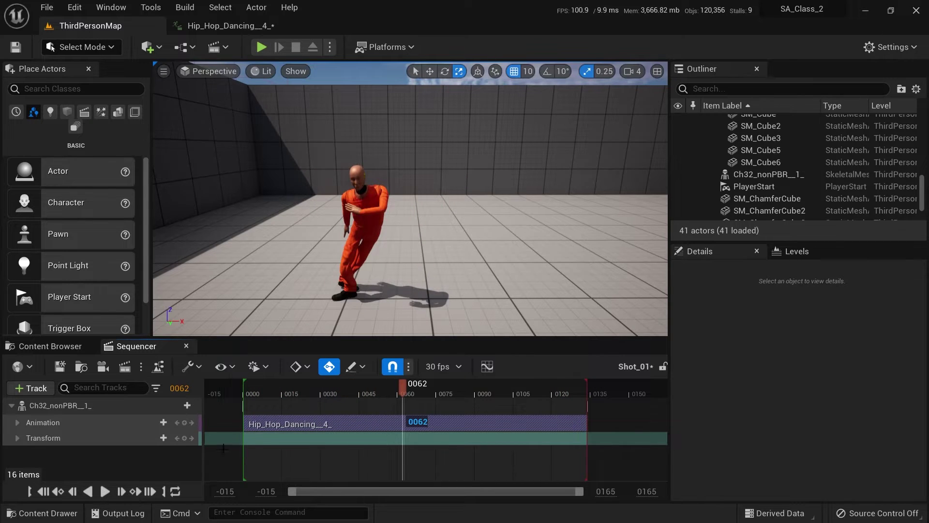
- Inspect the dance section's context menu, then show the Content folder in the bottom panel
right_click(395, 421)
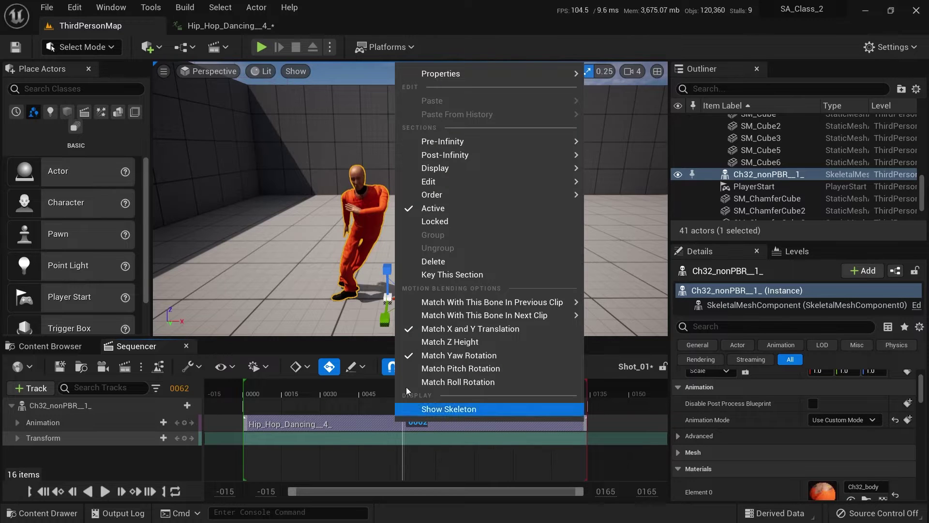
mouse_move(481, 73)
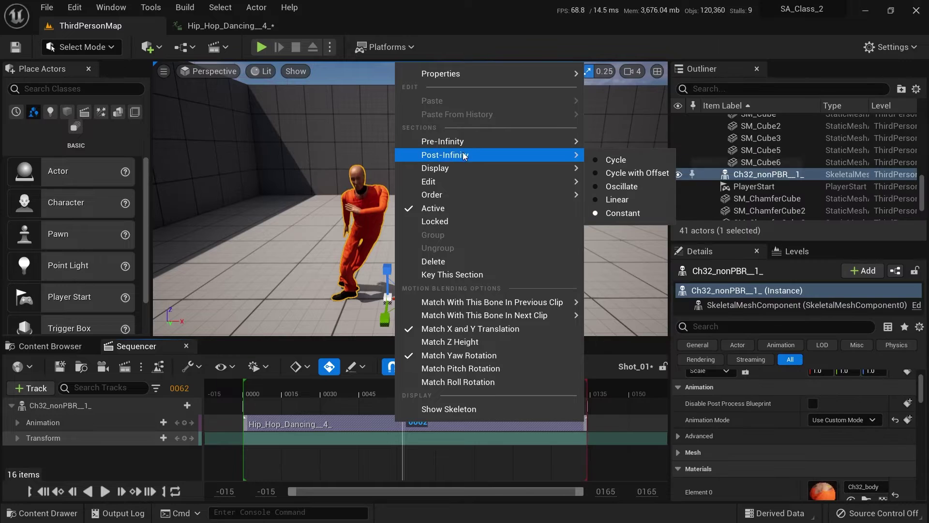
mouse_move(454, 182)
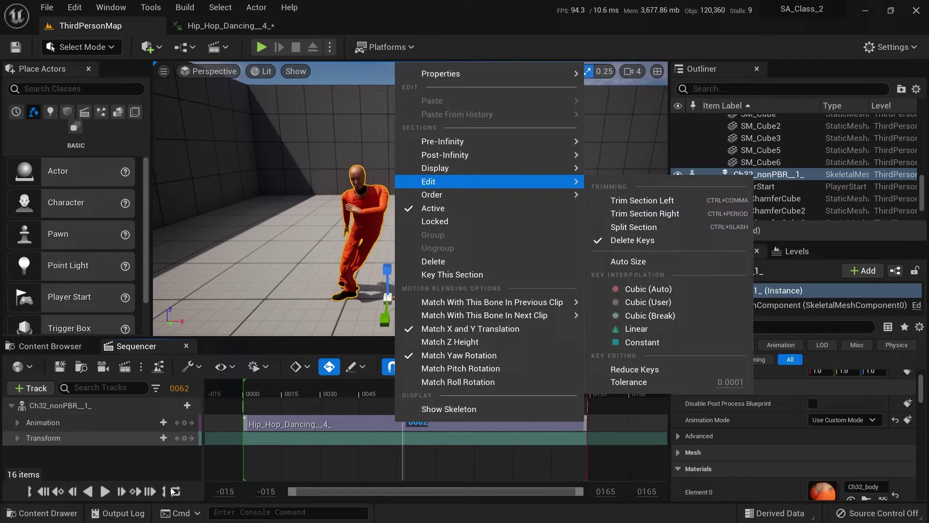
left_click(50, 346)
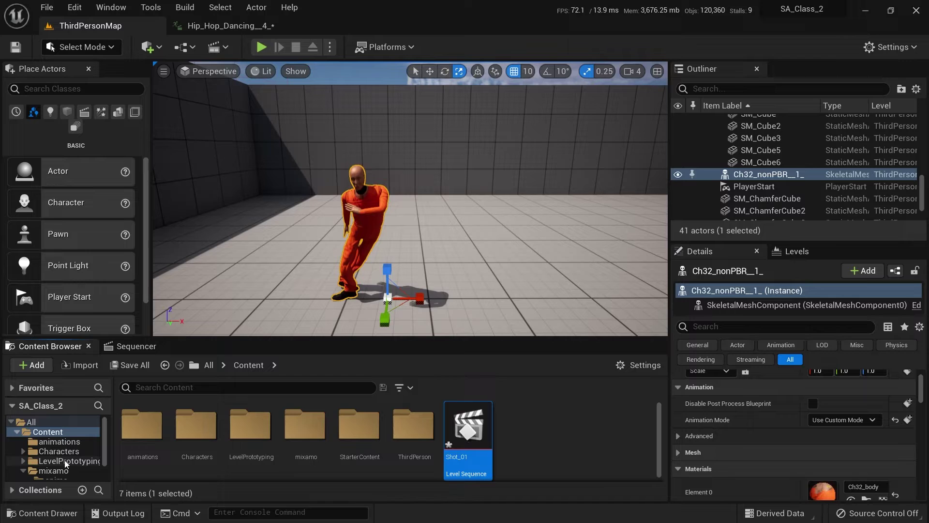
- Open Hip_Hop_Dancing from mixamo > anims in its animation editor
left_click(60, 471)
left_click(144, 427)
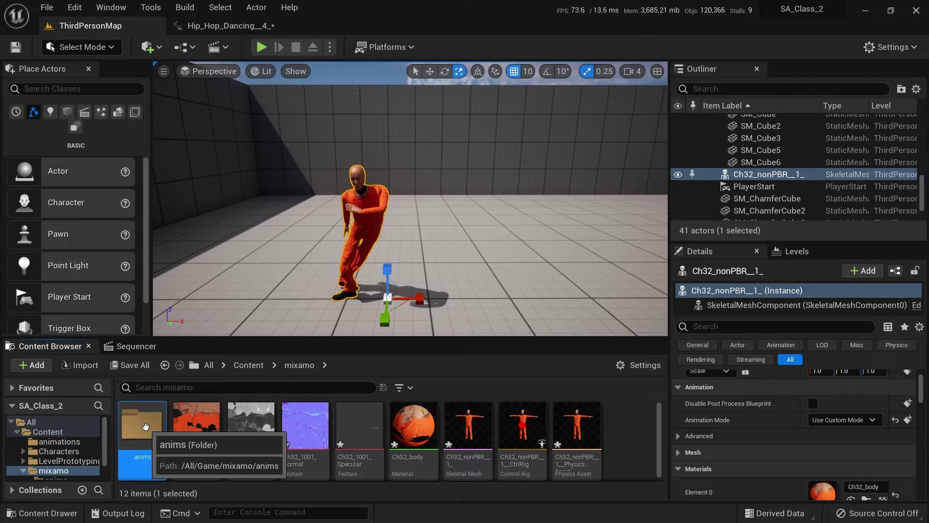
double_click(145, 427)
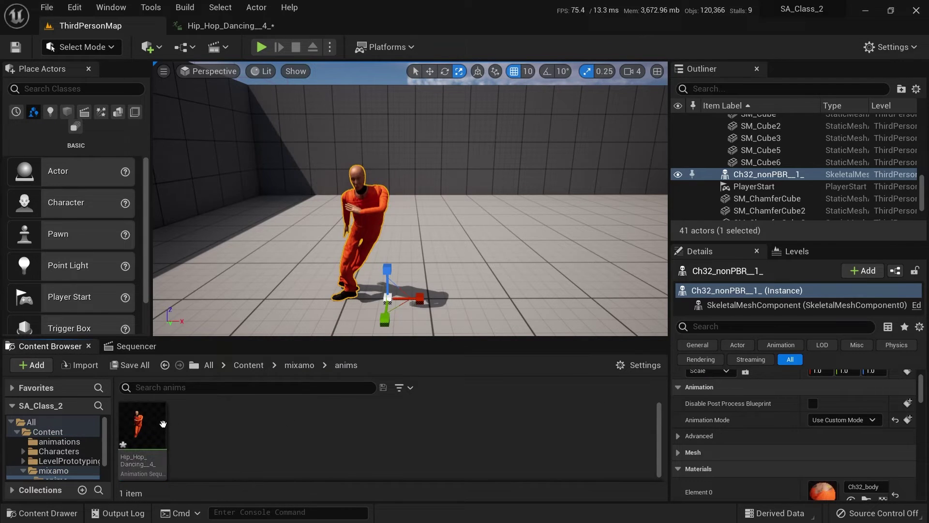
double_click(140, 426)
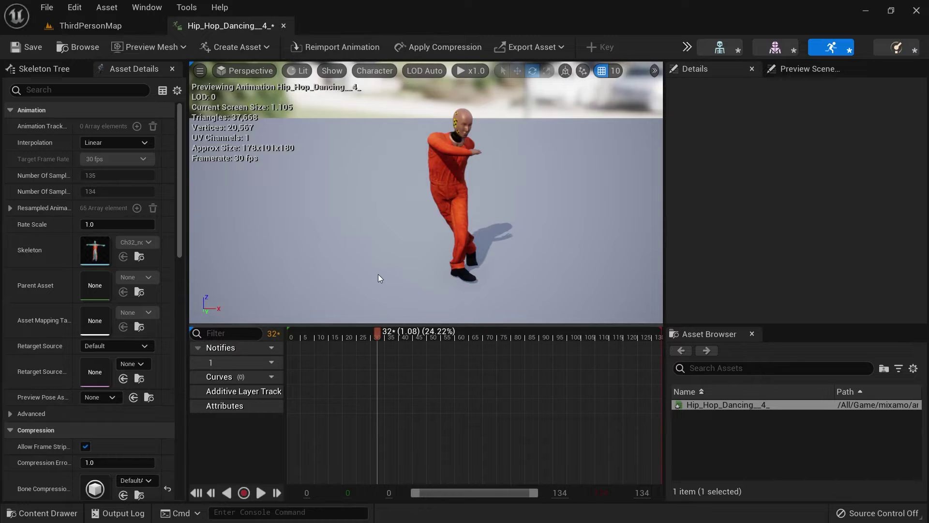
- Play the dance preview, pause it, and scrub to the arms-spread pose at frame 82
left_click(261, 492)
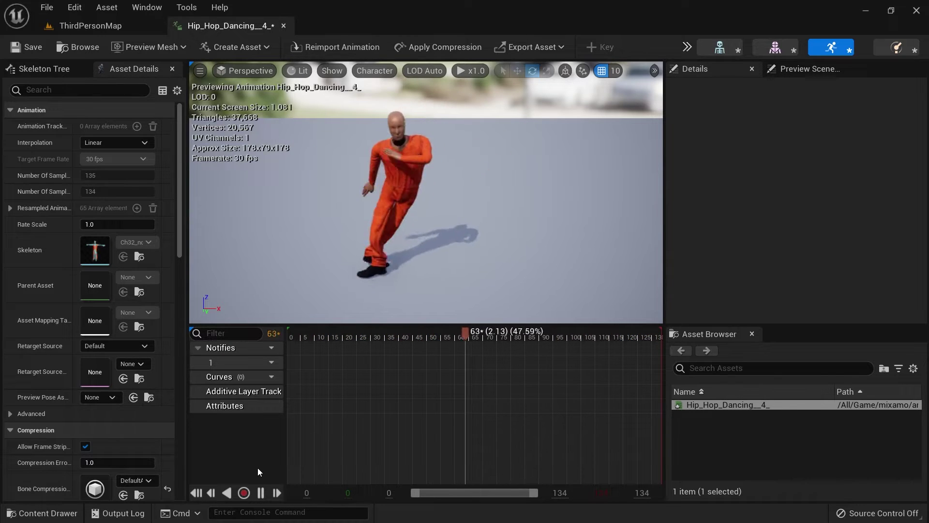
left_click(261, 493)
left_click_drag(429, 332, 516, 340)
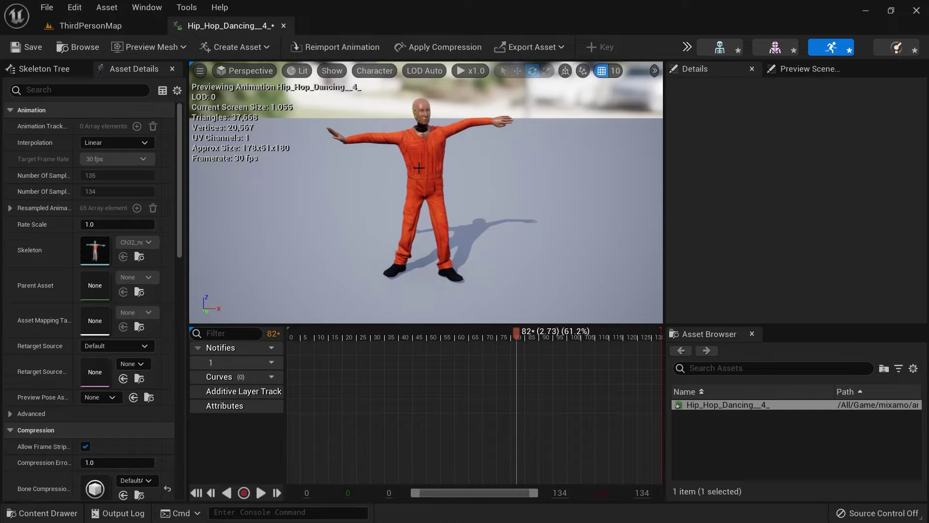
- Create a Current Pose animation asset named pose_1 in the mixamo/anims folder
left_click(251, 48)
mouse_move(260, 82)
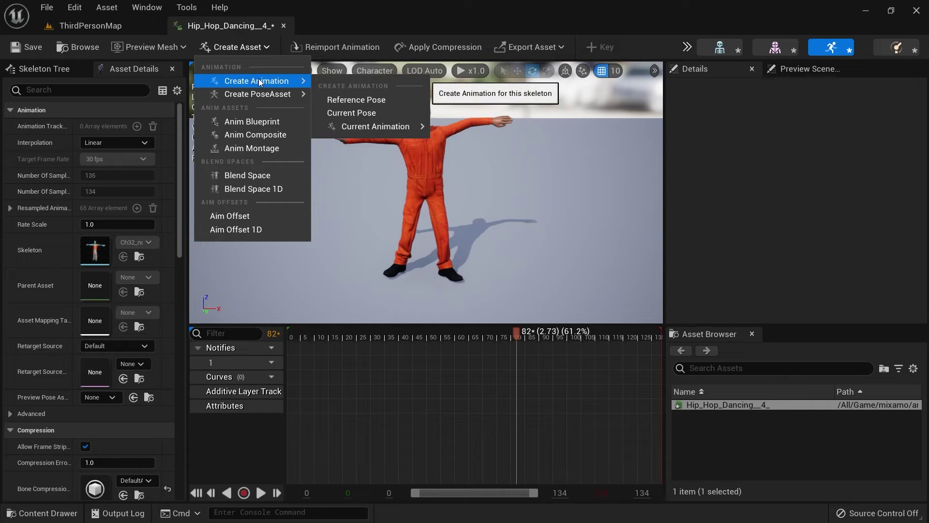
left_click(367, 115)
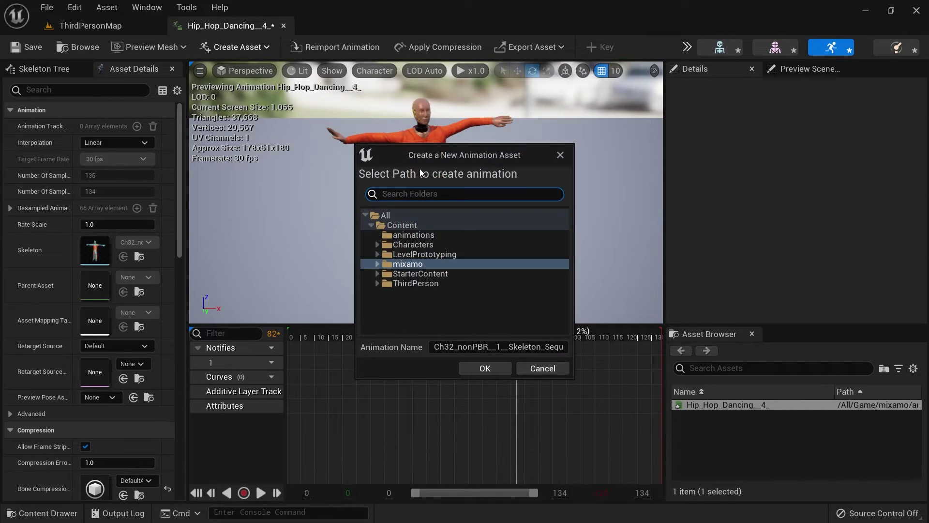
left_click(378, 264)
left_click(423, 272)
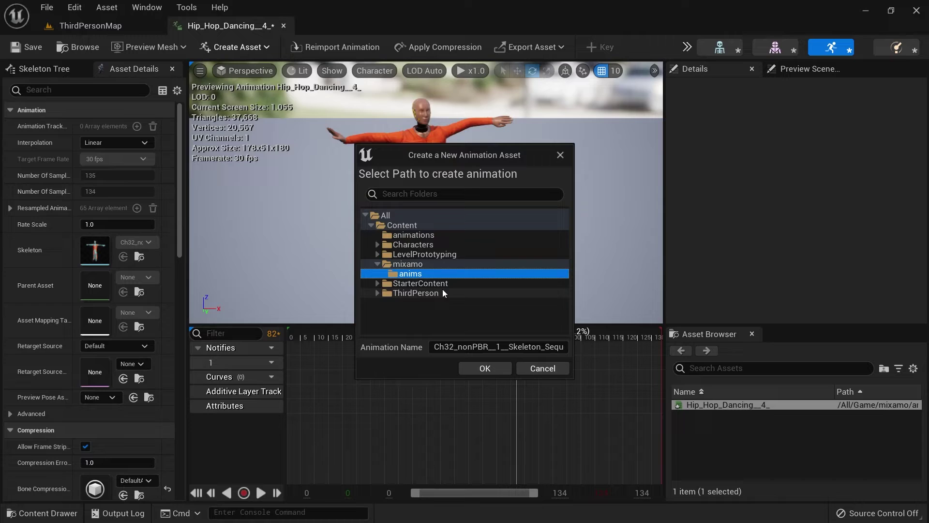
left_click_drag(452, 346, 598, 346)
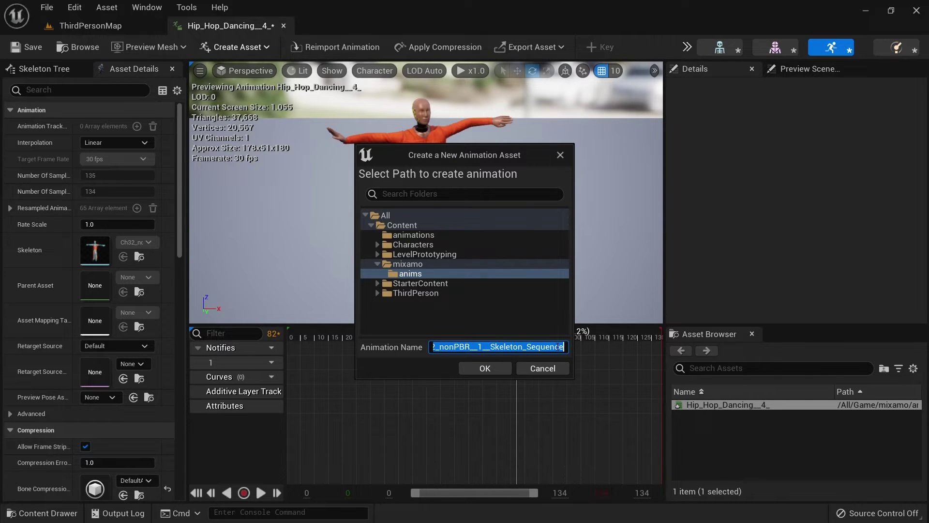
type("pose_1")
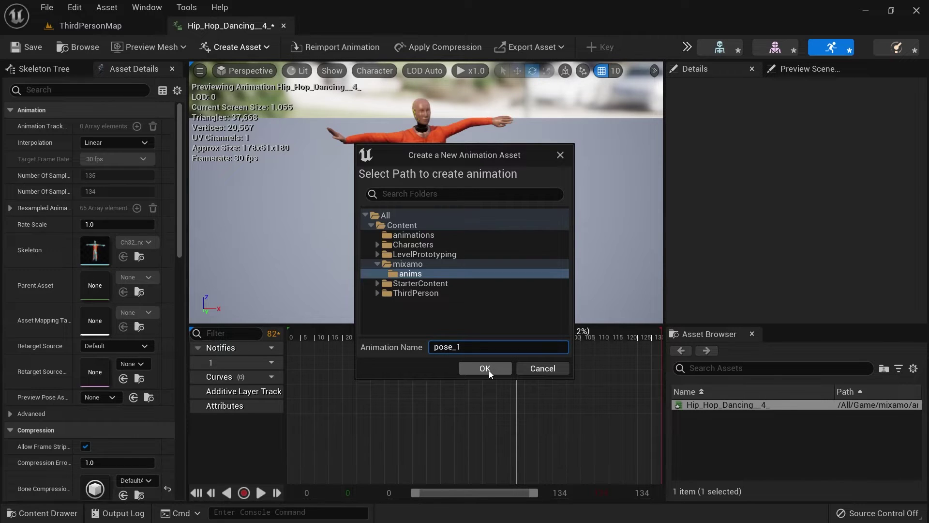
left_click(485, 369)
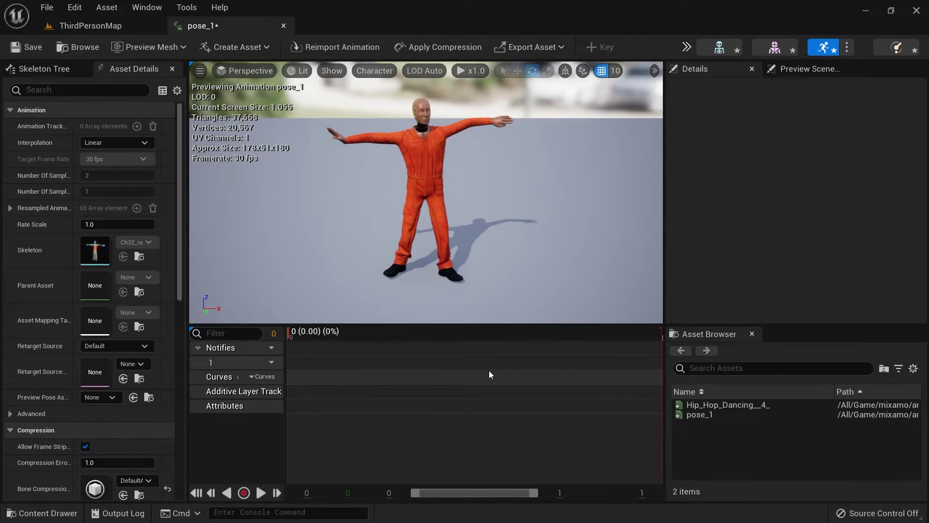
- Save the pose_1 asset and go back to the ThirdPersonMap level editor
mouse_move(740, 414)
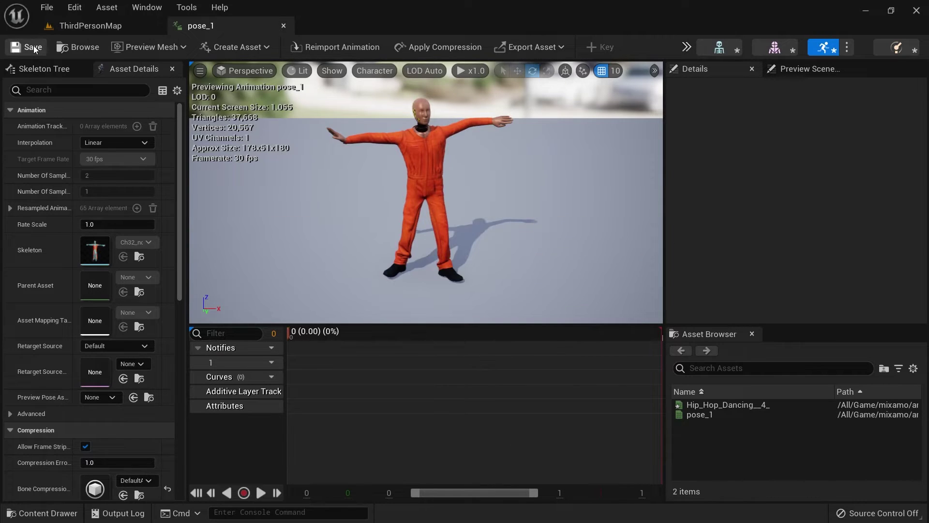
left_click(91, 26)
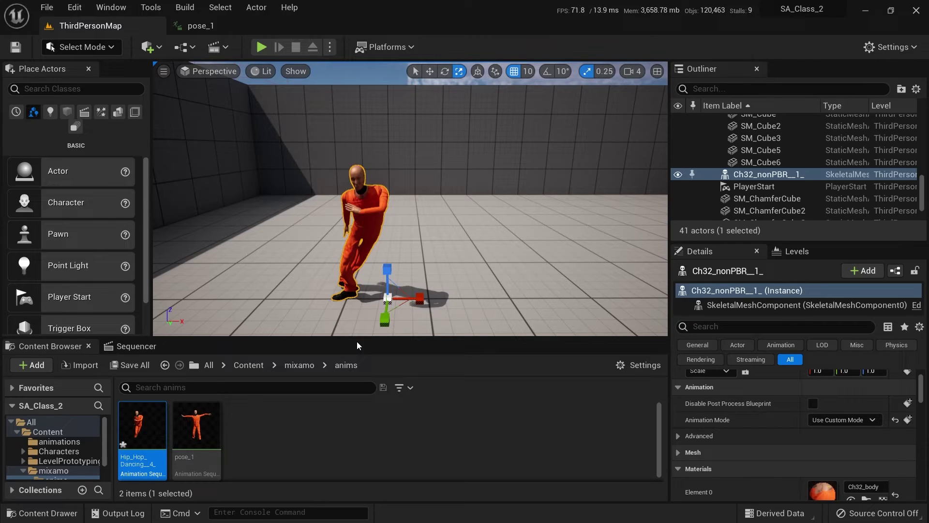
- Bring the level sequence's Sequencer timeline back into the bottom panel
mouse_move(139, 425)
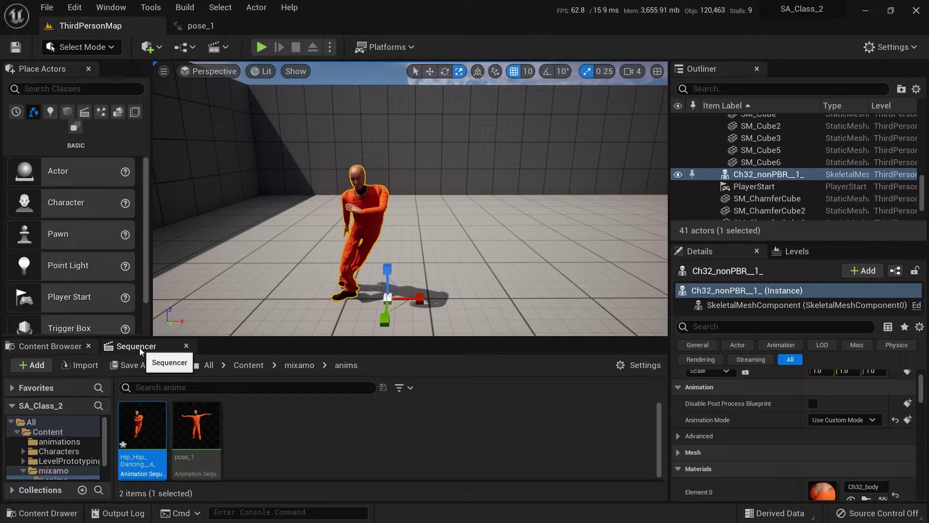
left_click(139, 348)
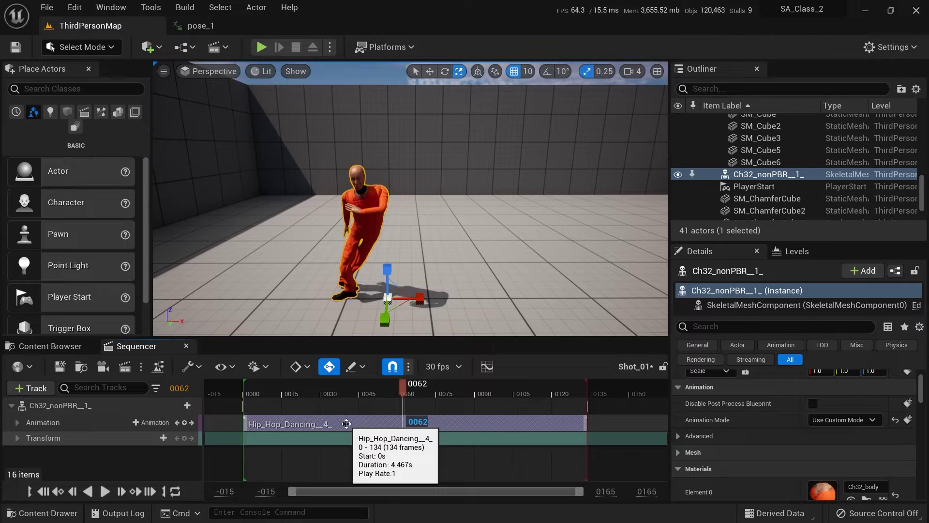
- Replace the hip-hop dance section on the Animation track with pose_1
key("Delete")
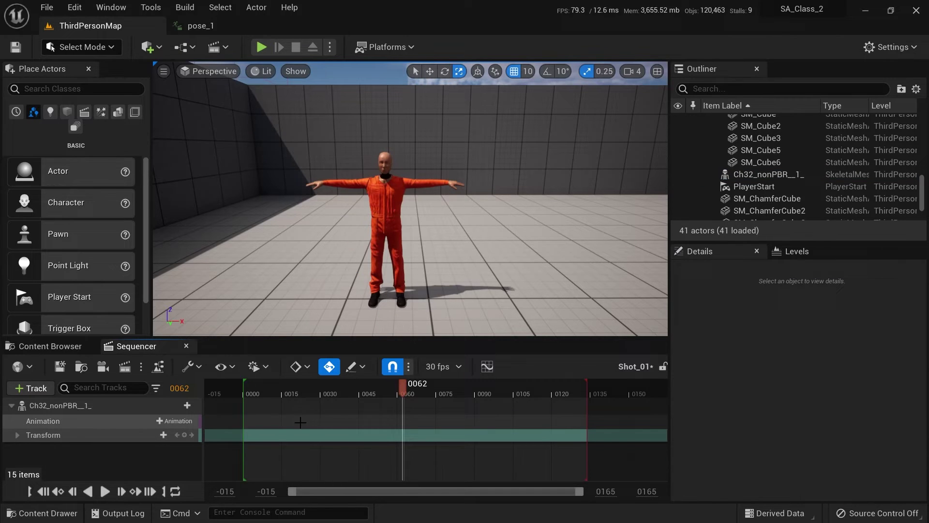
left_click(179, 422)
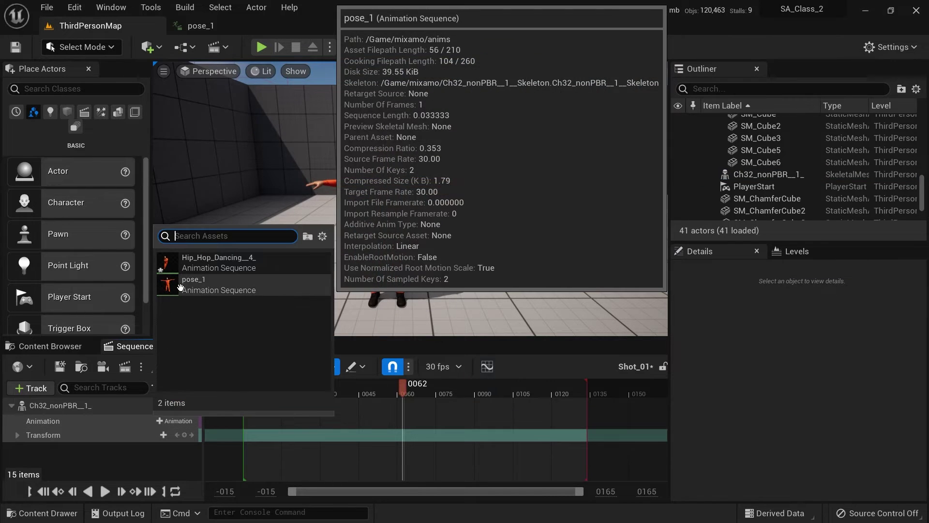
left_click(181, 288)
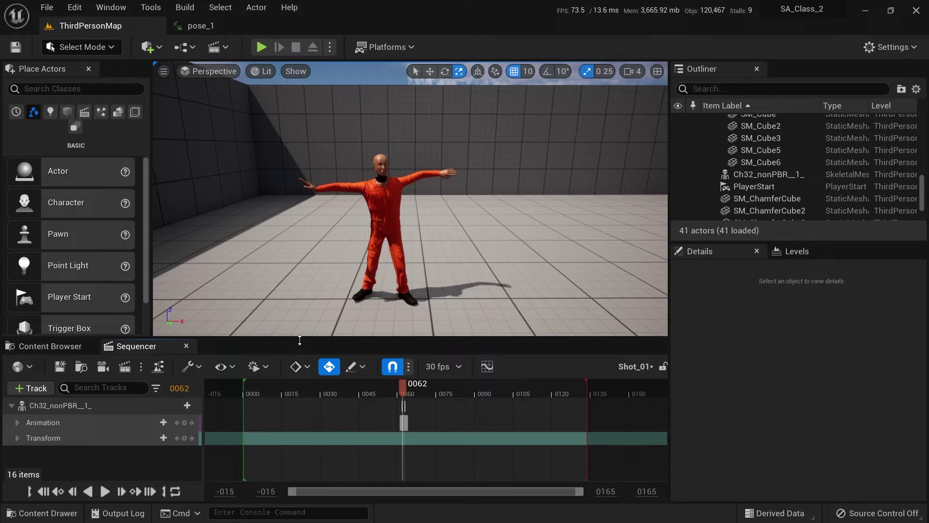
- Stretch the pose_1 section to frame 0137, slide it earlier, and select the Ch32_nonPBR__1_ track
left_click(408, 416)
left_click_drag(407, 423, 600, 424)
left_click_drag(450, 424, 364, 424)
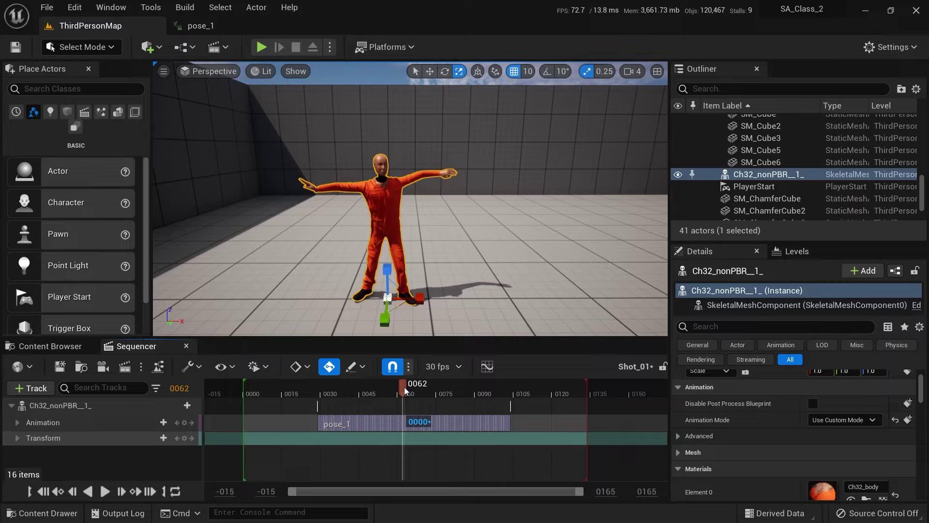
left_click_drag(404, 387, 360, 397)
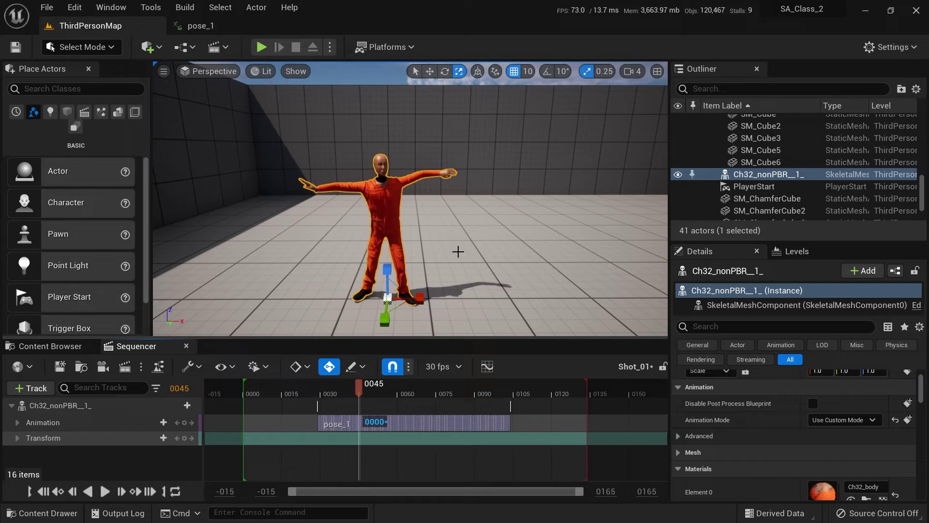
left_click(69, 407)
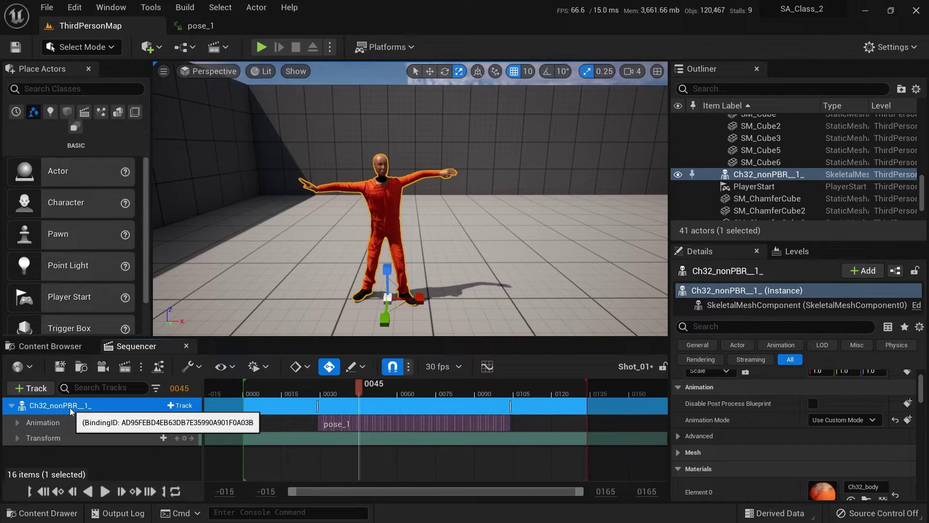
- Delete the character's Sequencer track, browse to its skeletal mesh in mixamo, and enlarge Details
key("Delete")
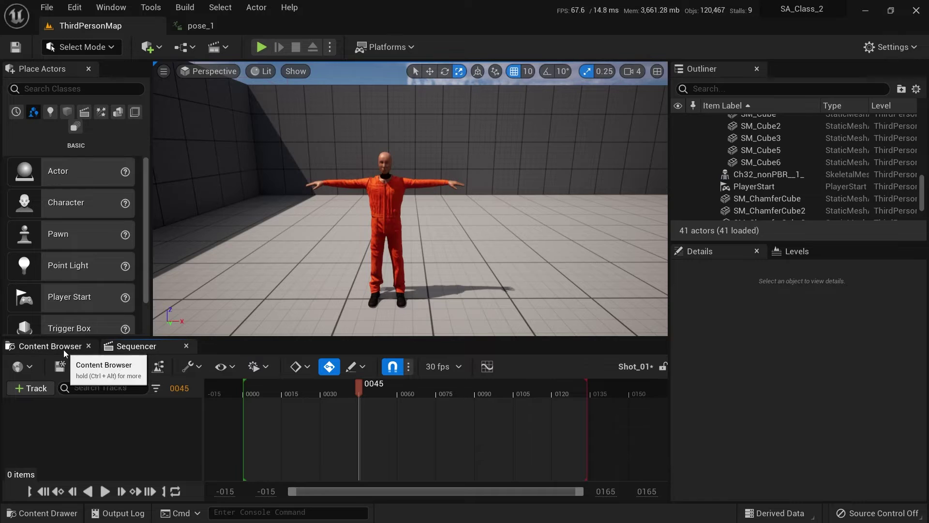
left_click(394, 207)
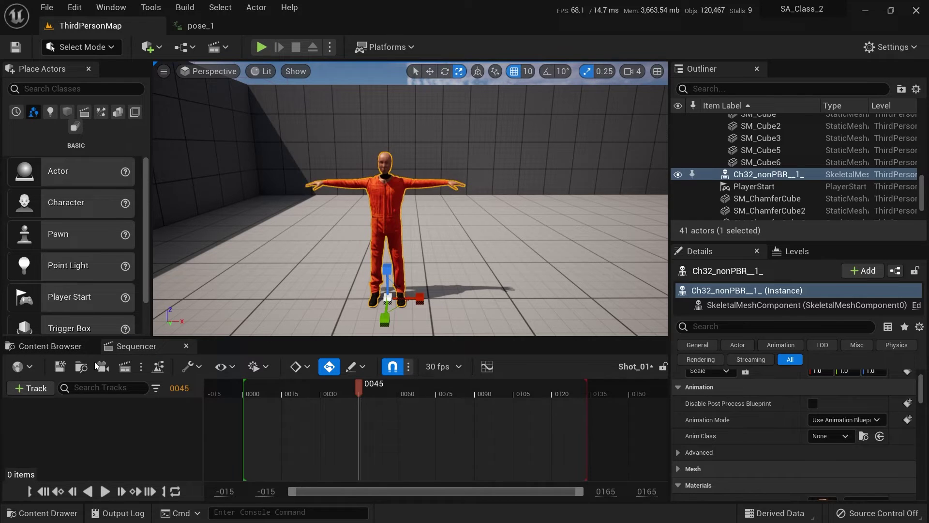
left_click(51, 346)
right_click(383, 205)
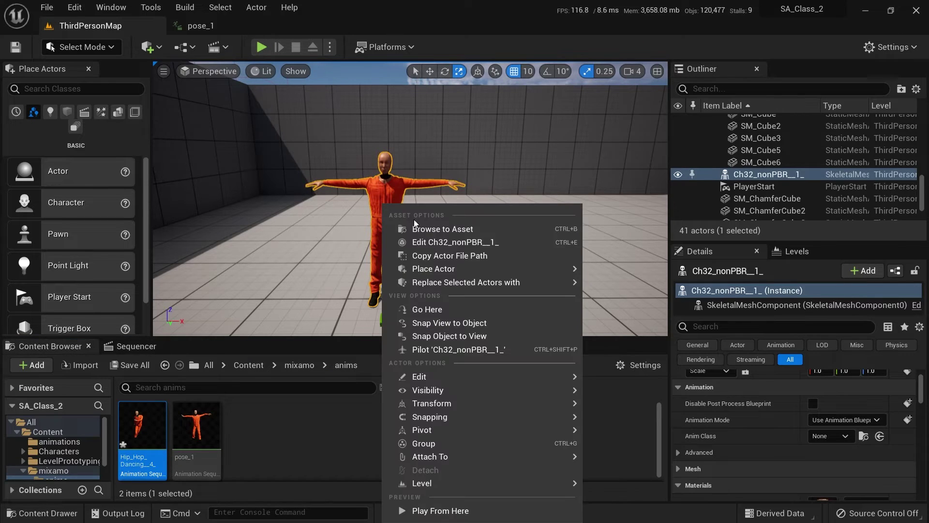
left_click(434, 229)
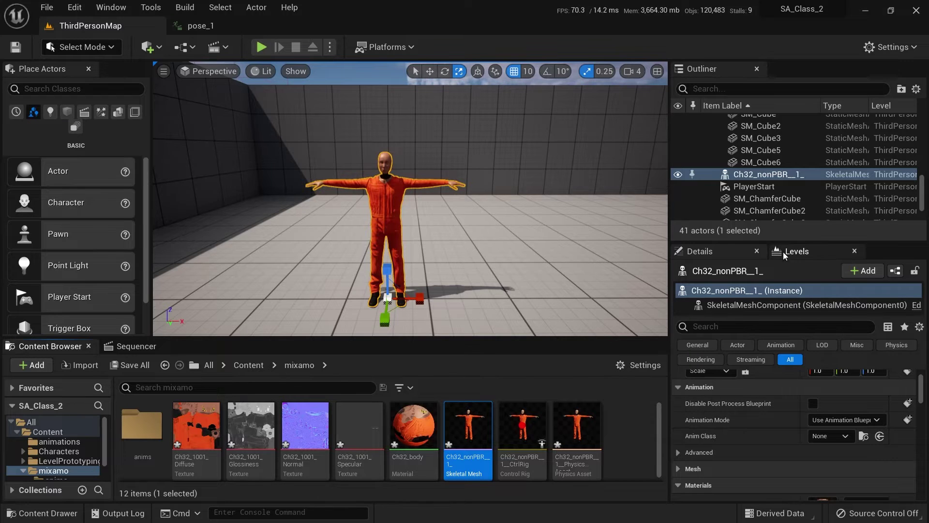
left_click_drag(783, 237, 783, 159)
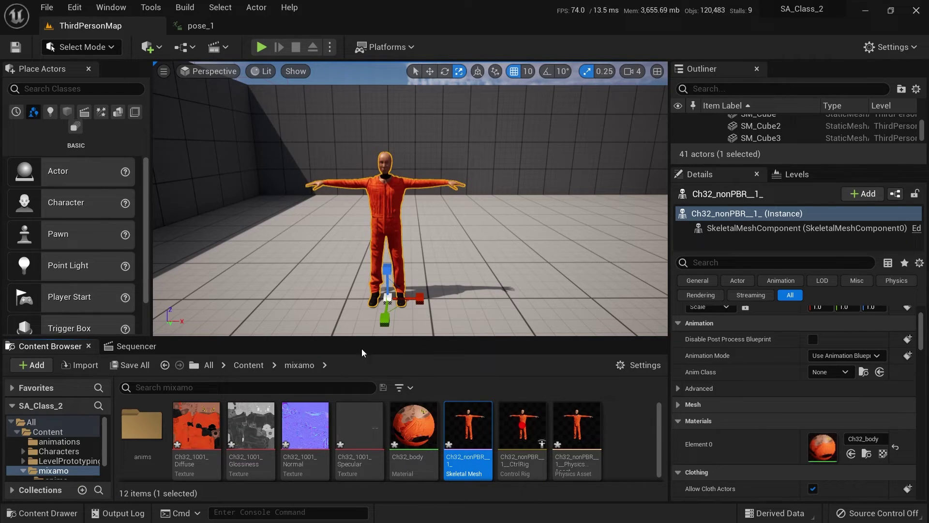
mouse_move(138, 351)
left_mouse_down()
mouse_move(142, 367)
mouse_move(140, 353)
left_mouse_up()
- Set the character's Animation Mode to Use Animation Asset with pose_1 as Anim to Play
left_click(832, 354)
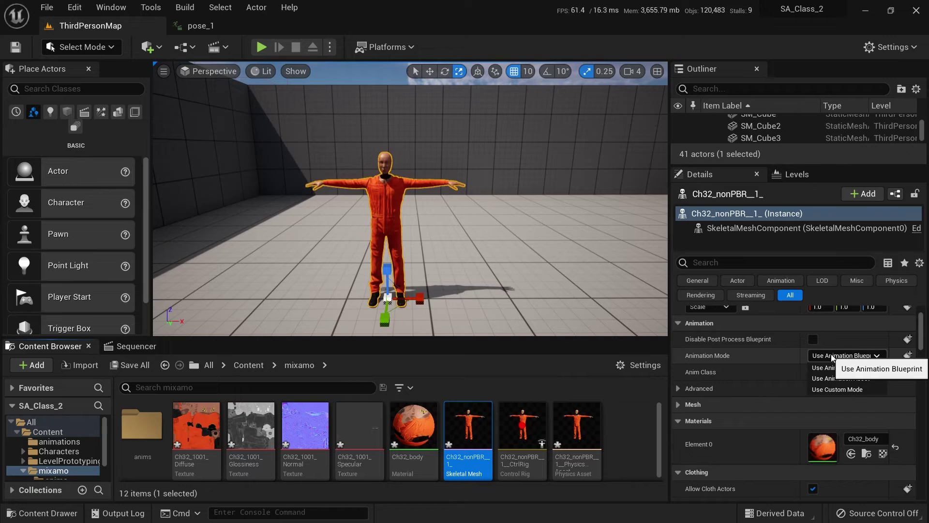
left_click(846, 378)
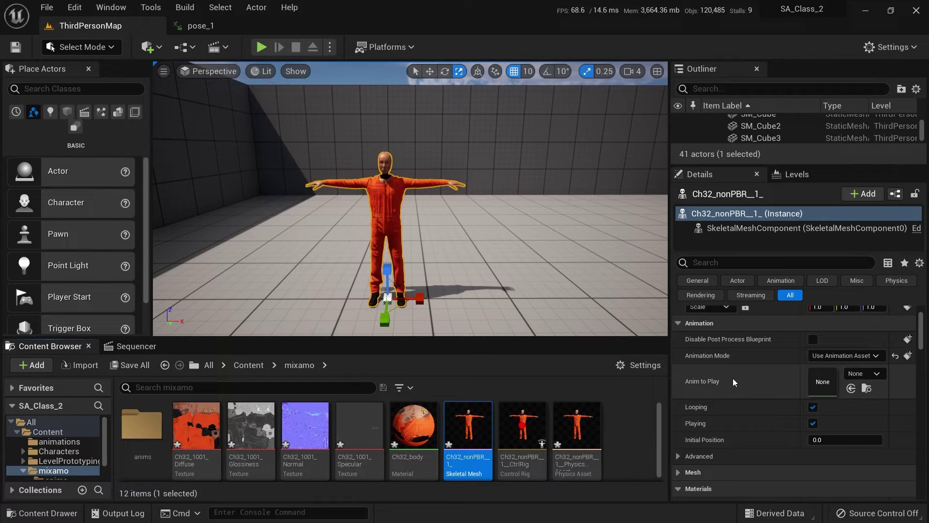
left_click(855, 373)
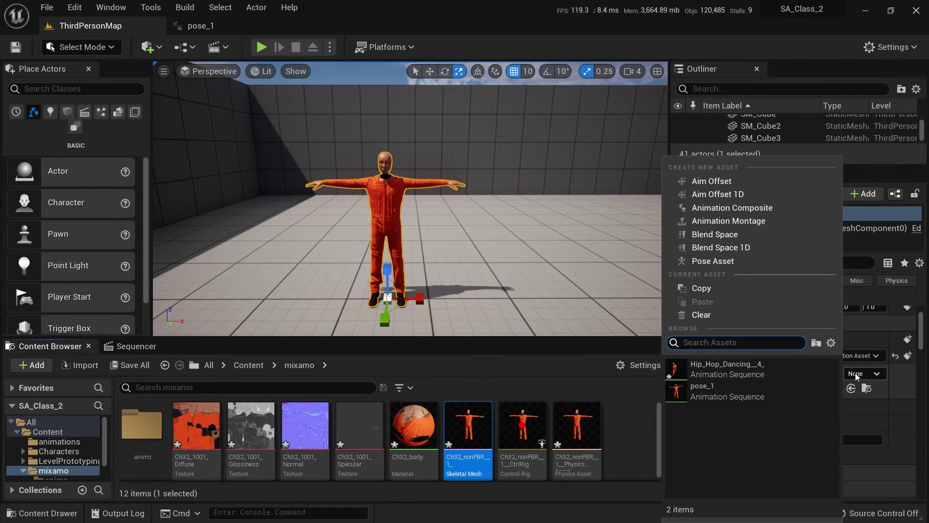
left_click(710, 390)
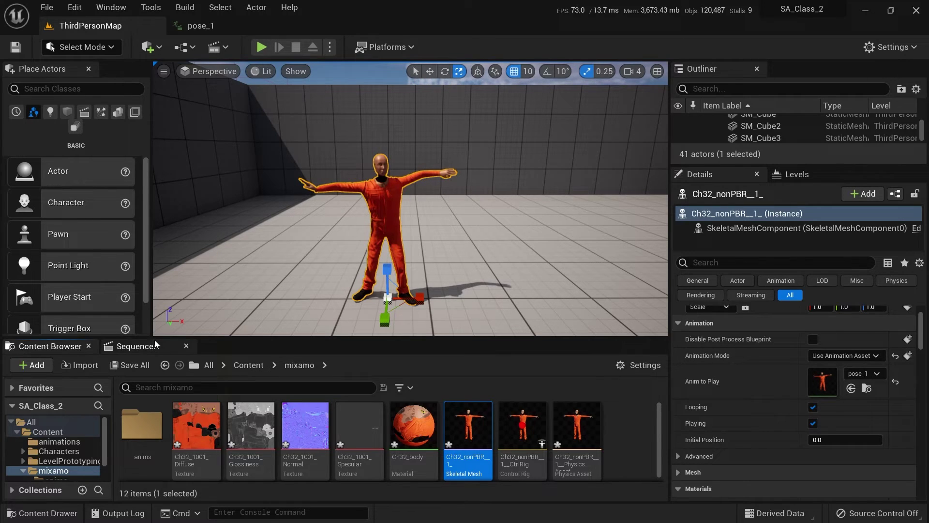
left_click(136, 346)
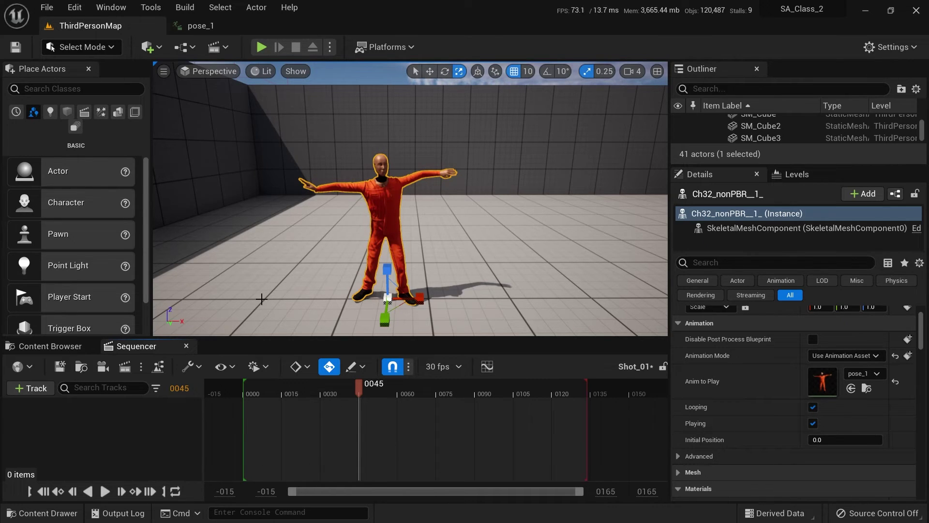
- Place a second character right of the first, add it to Sequencer, and rewind to frame 0000
left_click(73, 346)
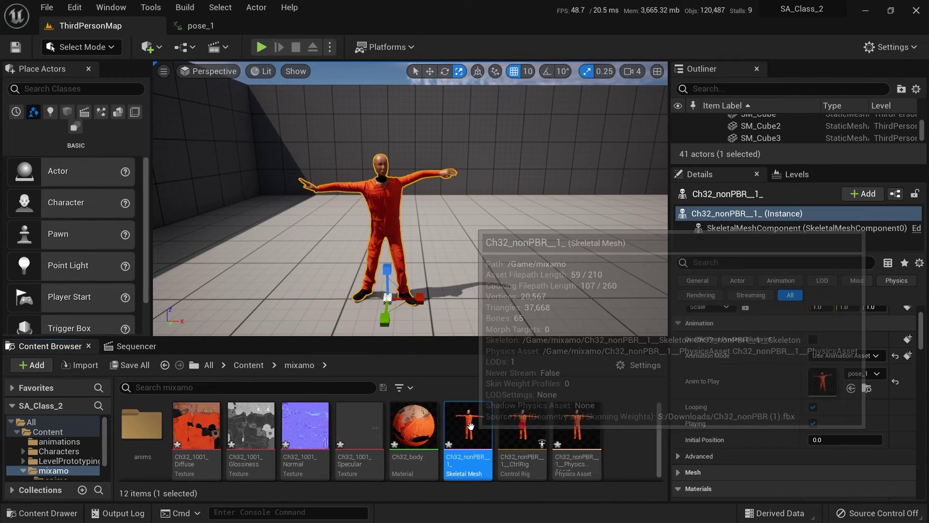
left_click_drag(470, 426, 550, 298)
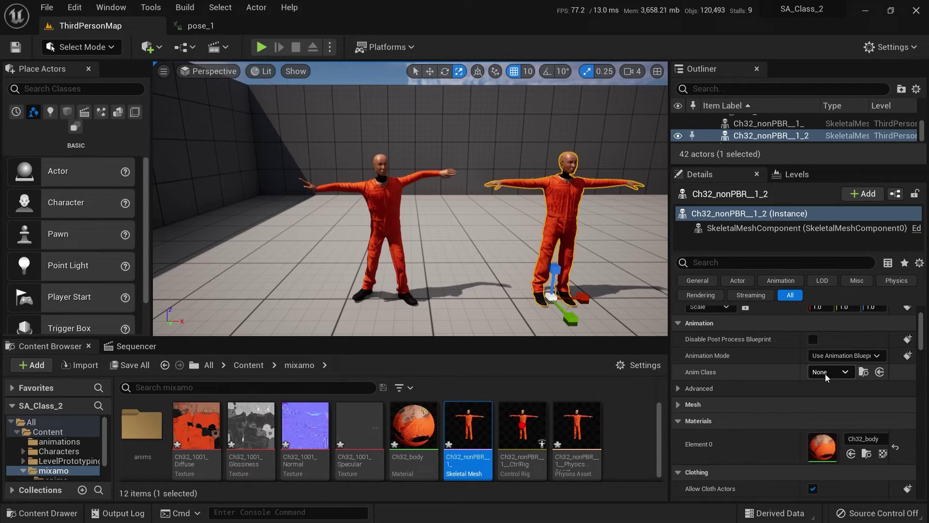
left_click(140, 346)
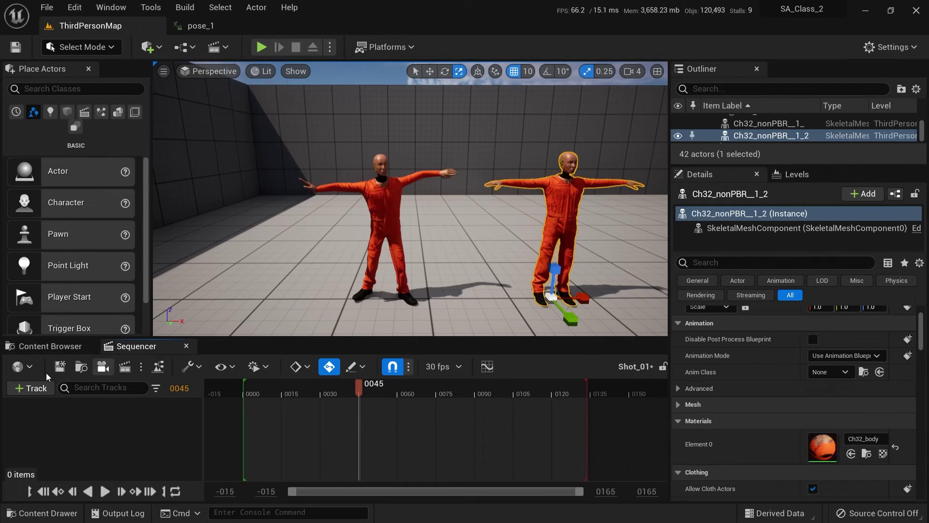
left_click(30, 388)
mouse_move(71, 185)
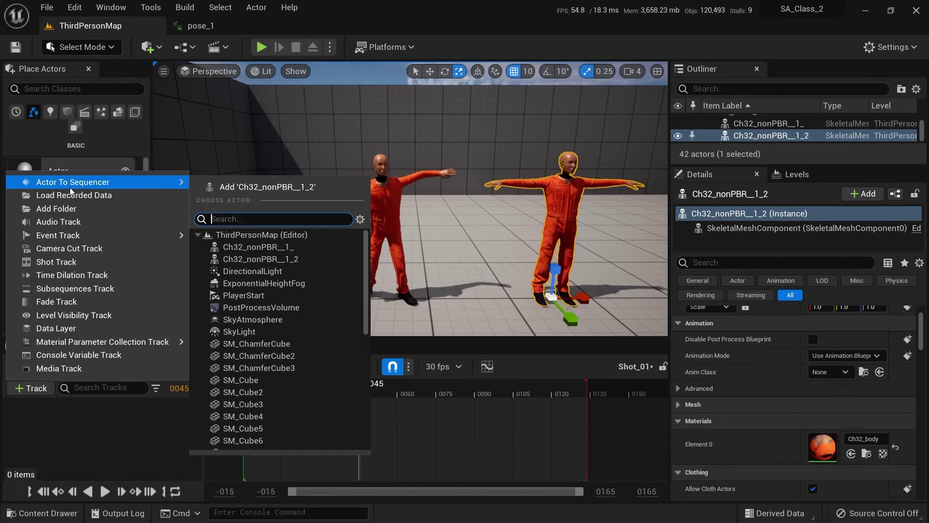
left_click(252, 189)
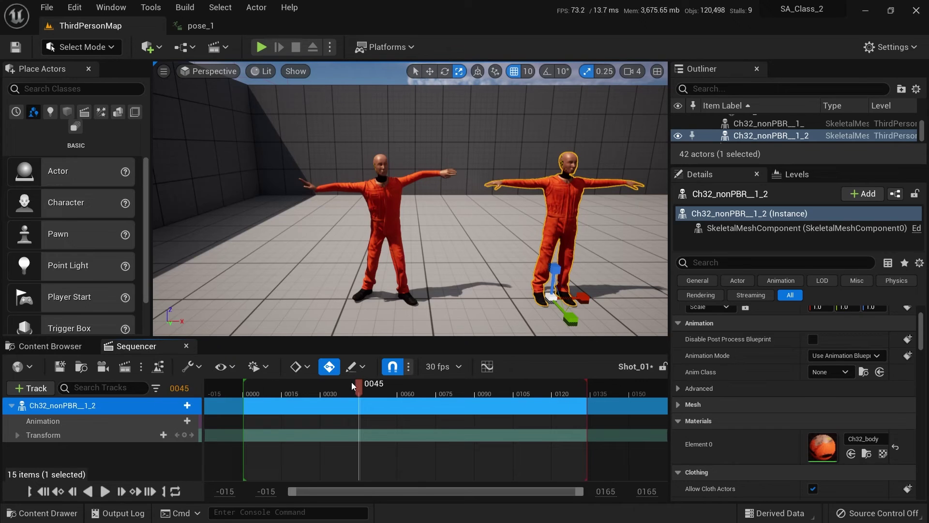
left_click_drag(358, 390, 243, 404)
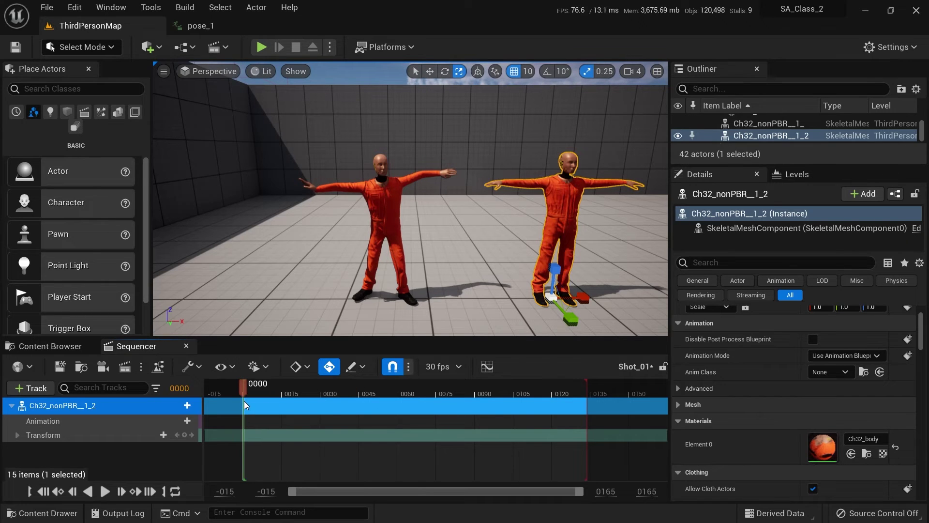
left_click(187, 420)
- Add Hip_Hop_Dancing__4_ at frame 0000, preview the dance, then return to the mixamo assets
left_click(233, 262)
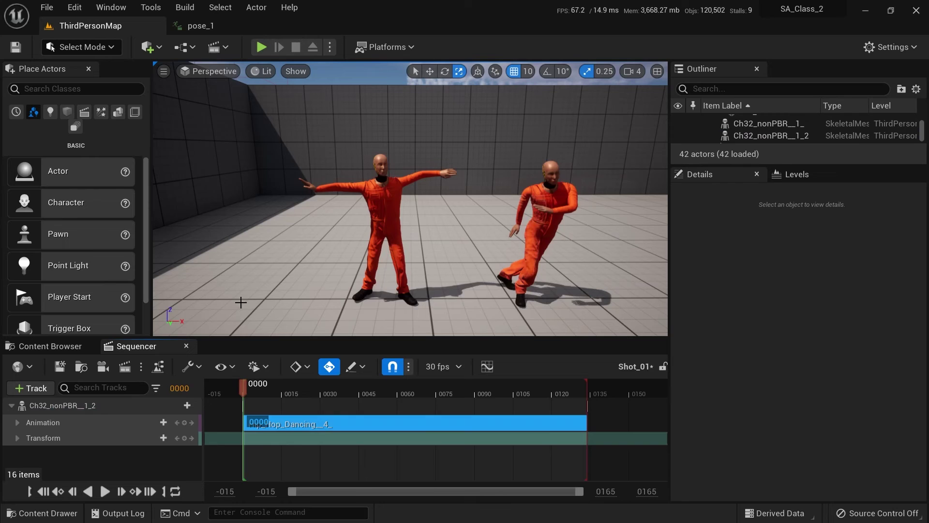
left_click(104, 491)
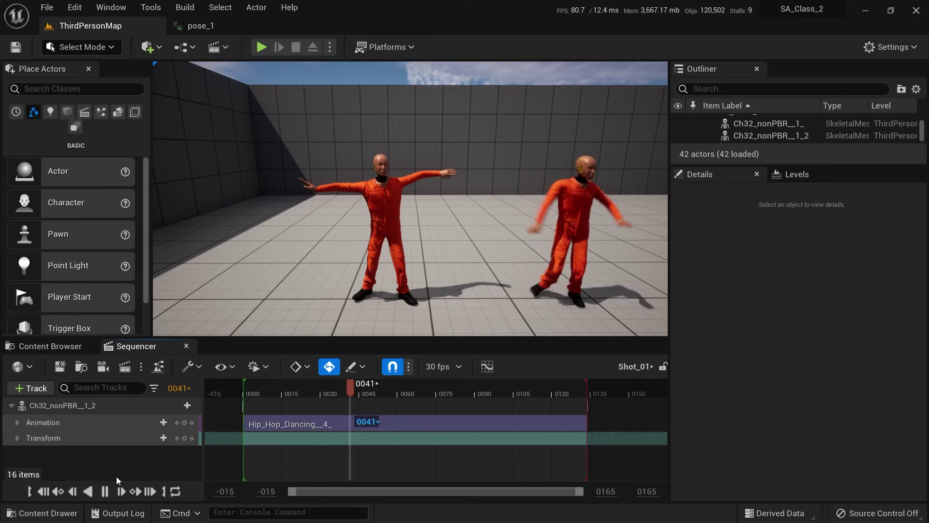
left_click(104, 492)
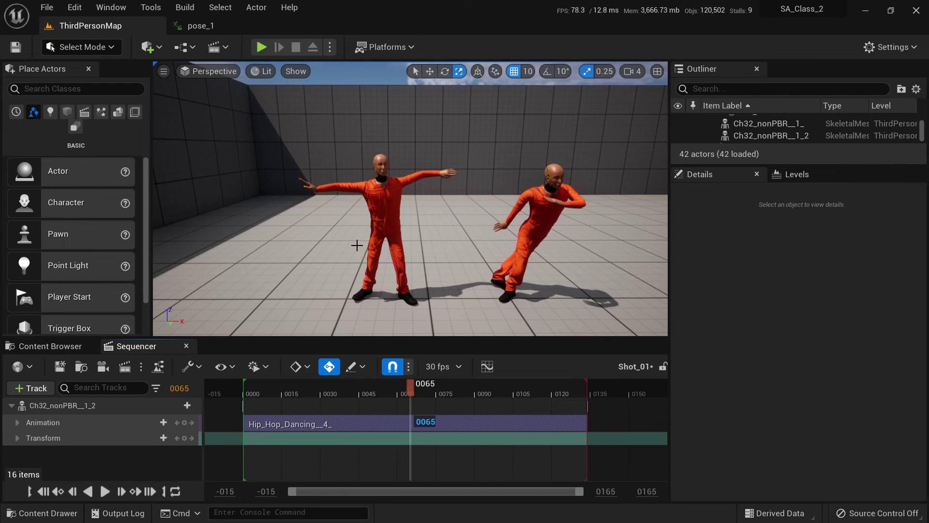
left_click(54, 346)
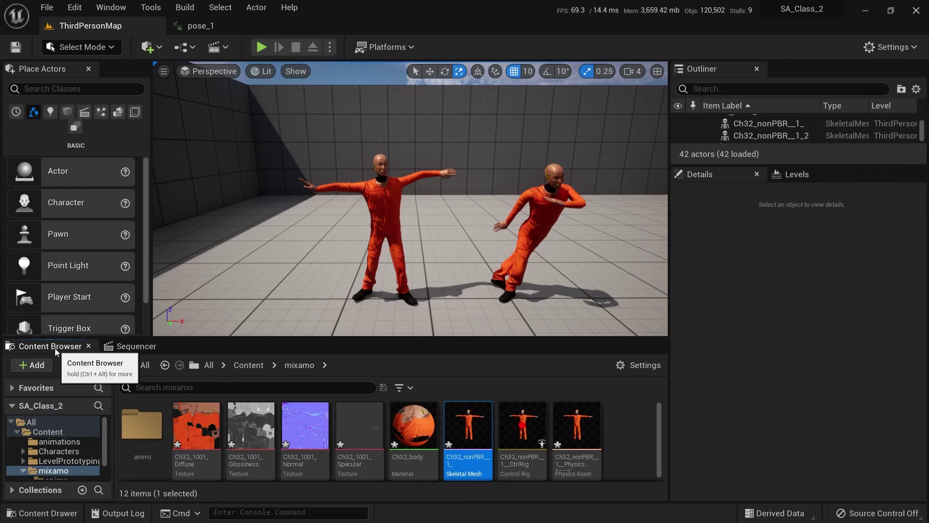
- Open Hip_Hop_Dancing__4_ from the anims folder and freeze its preview at frame 94
double_click(141, 425)
double_click(141, 424)
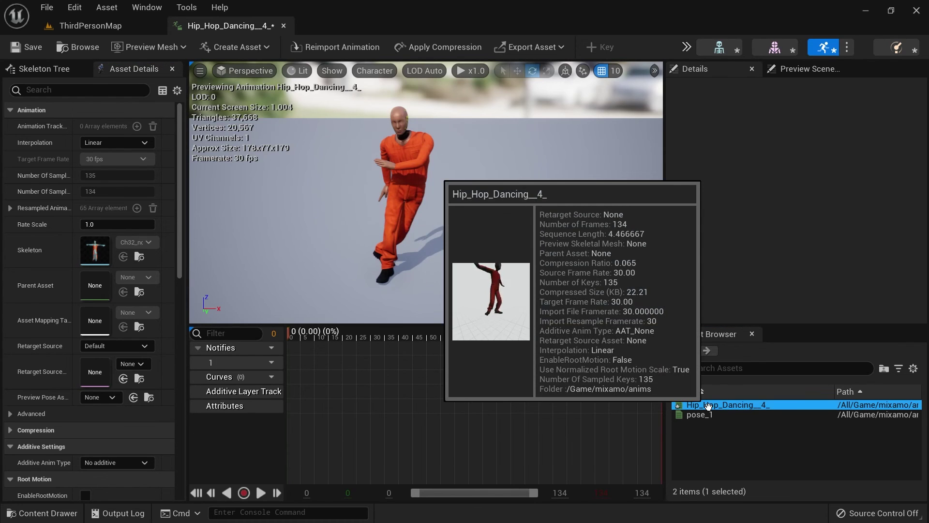
left_click(261, 493)
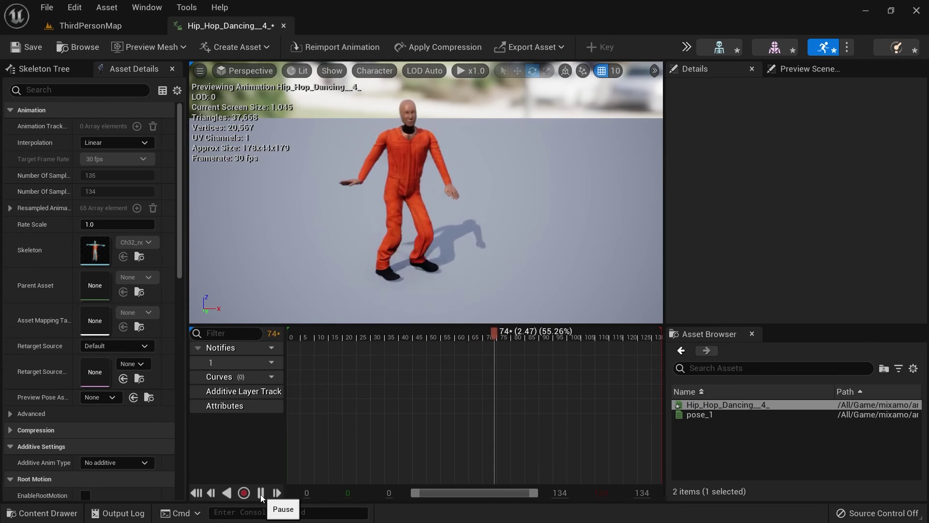
left_click(261, 494)
left_click_drag(536, 333, 552, 333)
- Start creating a new animation from the current pose, saving into the mixamo anims folder
left_click(236, 47)
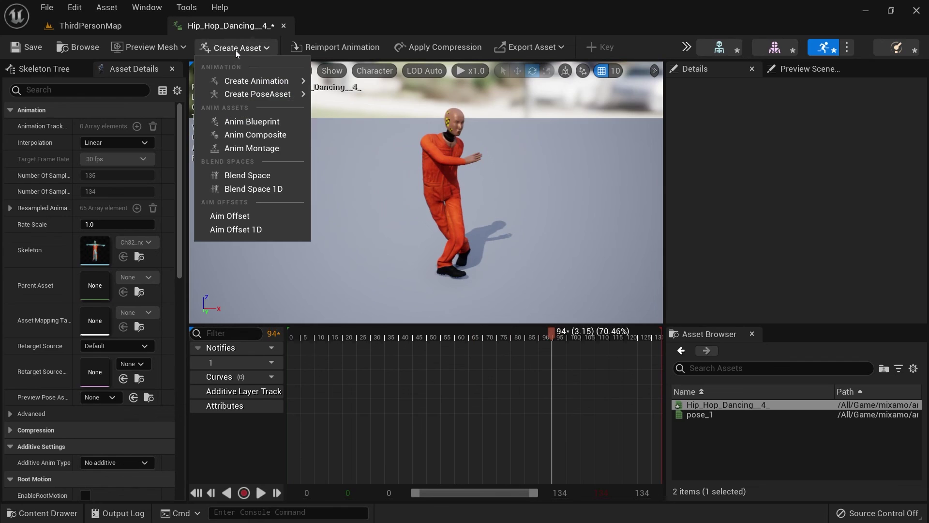
mouse_move(250, 80)
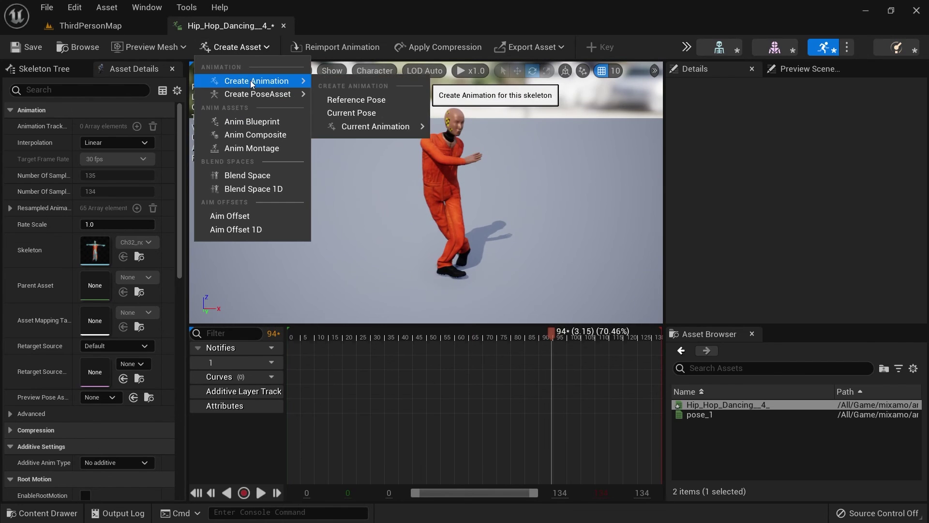
left_click(355, 114)
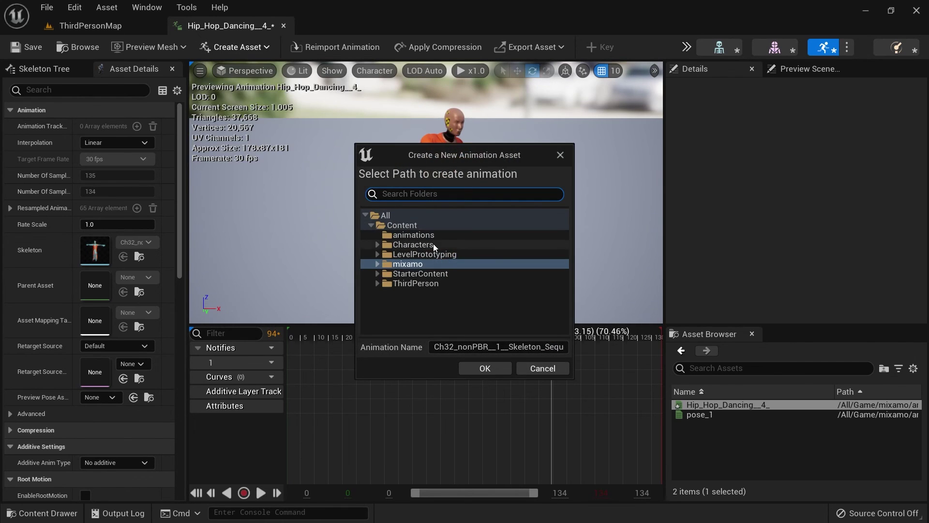
left_click(377, 264)
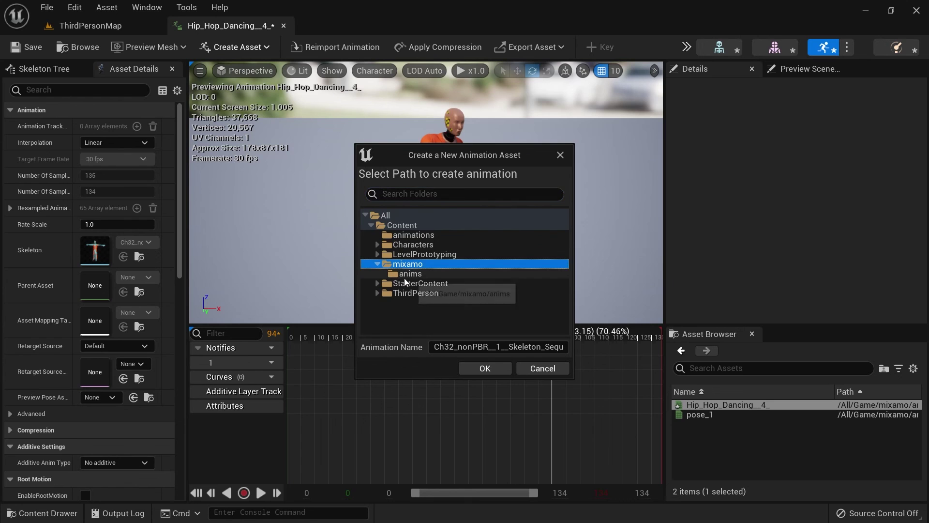
left_click(407, 274)
- Cancel the Create a New Animation Asset dialog without saving the pose
left_click(542, 369)
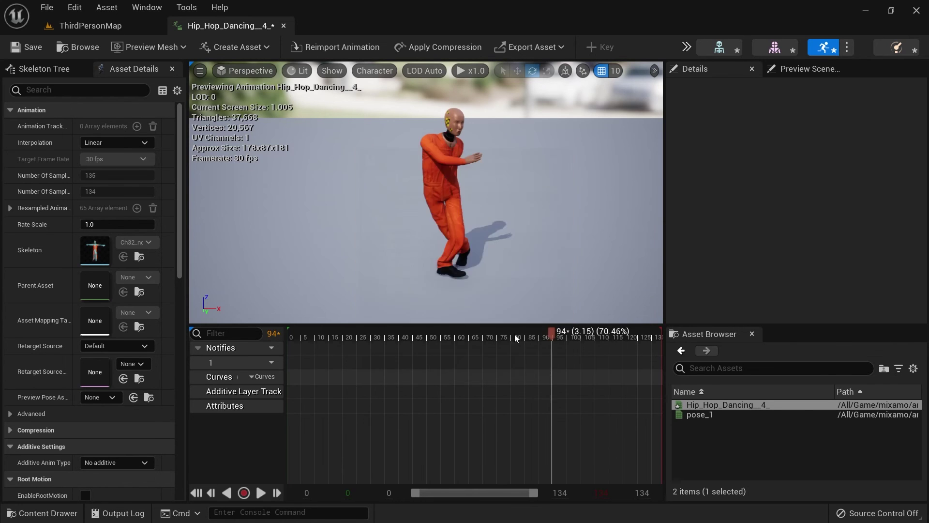